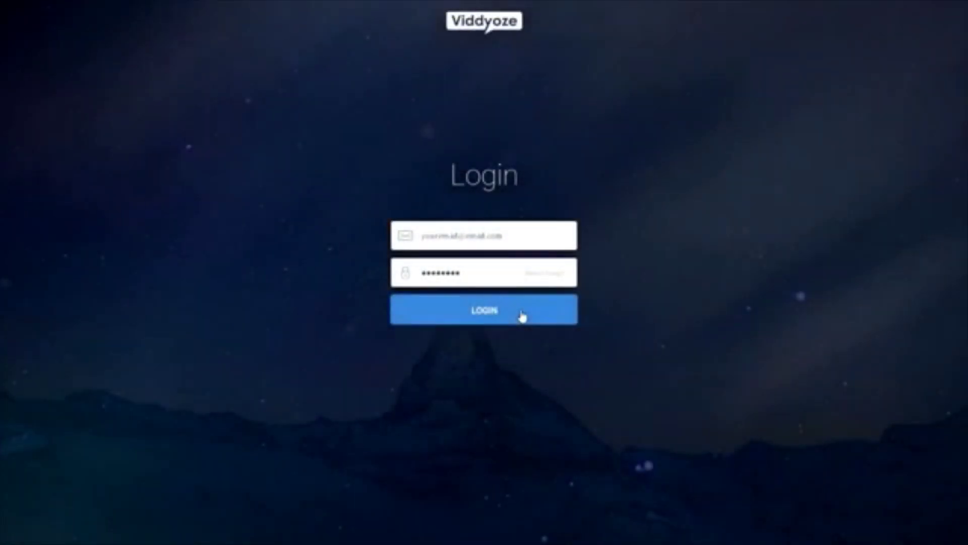
Log in to Viddyoze to reach the Intro template gallery.
click(521, 318)
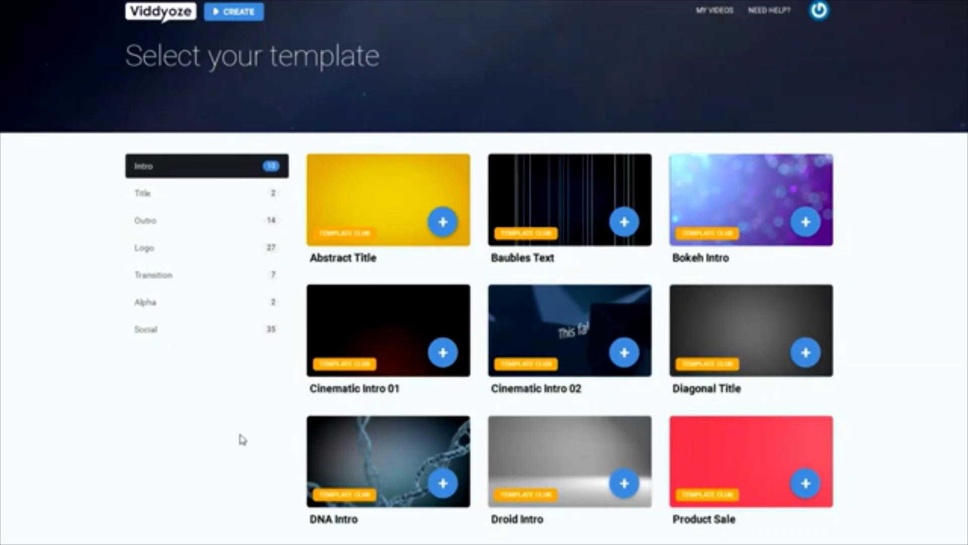
Customize Abstract Title with your name as title and 'Mediocre at best.' as subtitle.
click(443, 222)
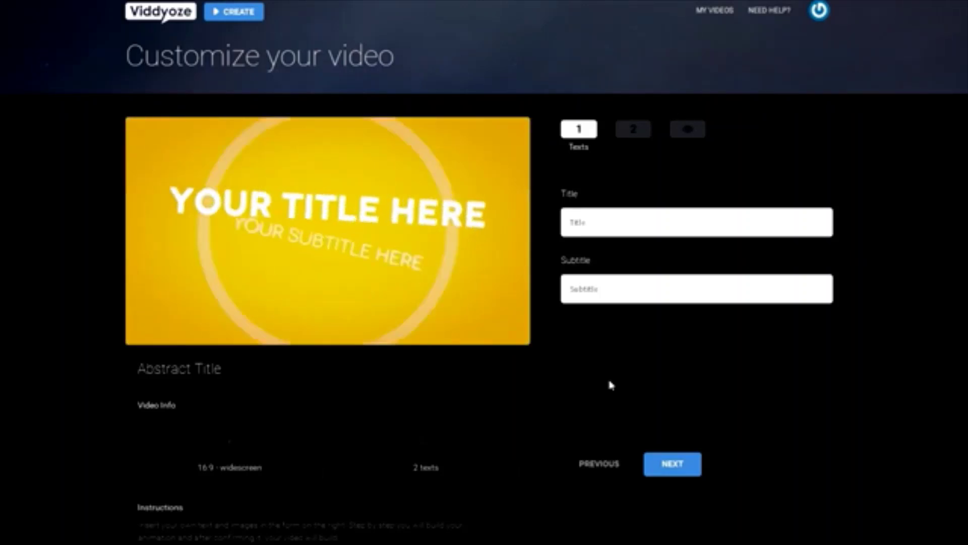
click(633, 223)
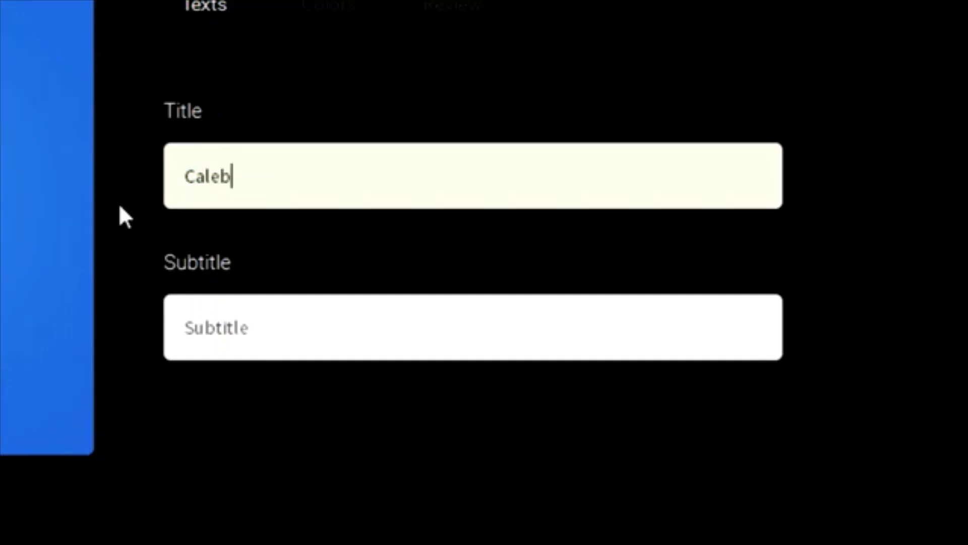
key(Tab)
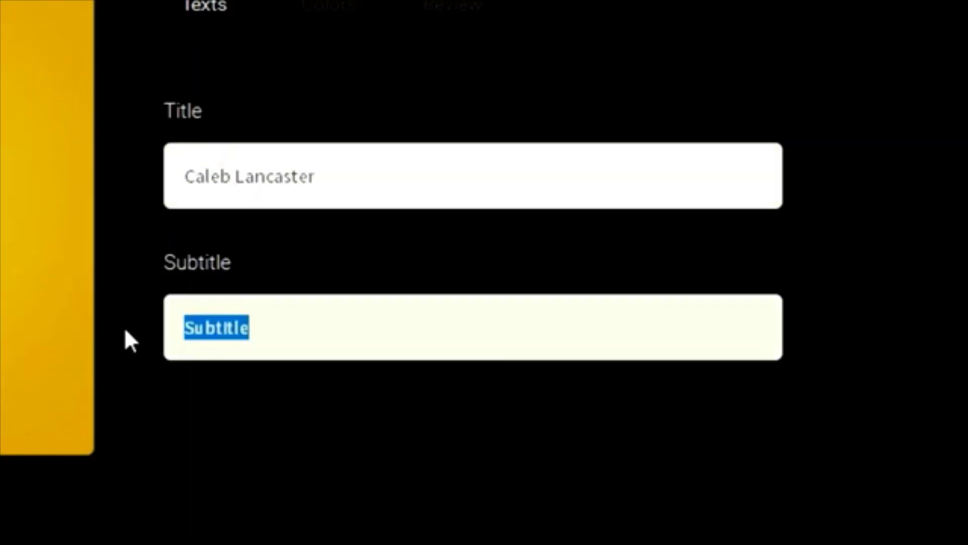
text(Mediocre at best...)
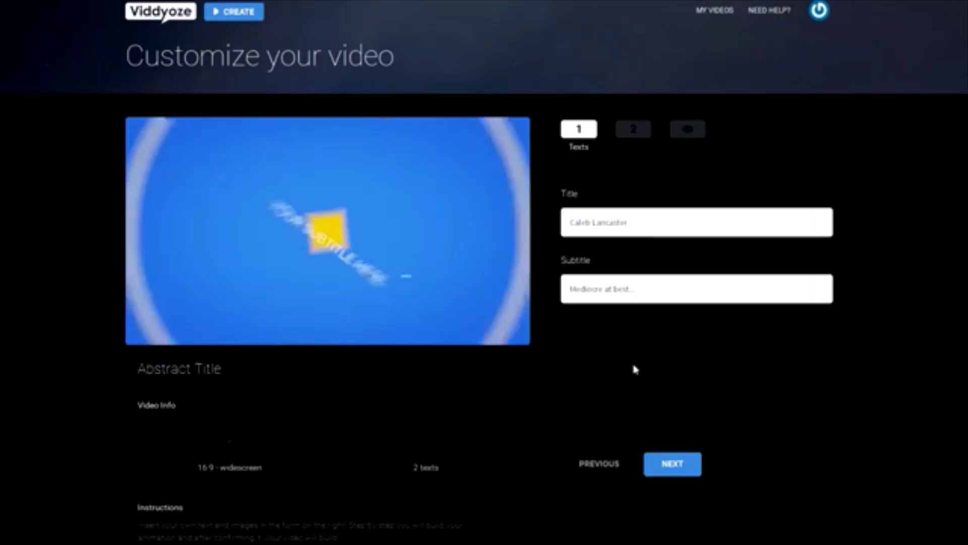
On the Colors step, set the Abstract Title background to blue using a hex code.
click(667, 468)
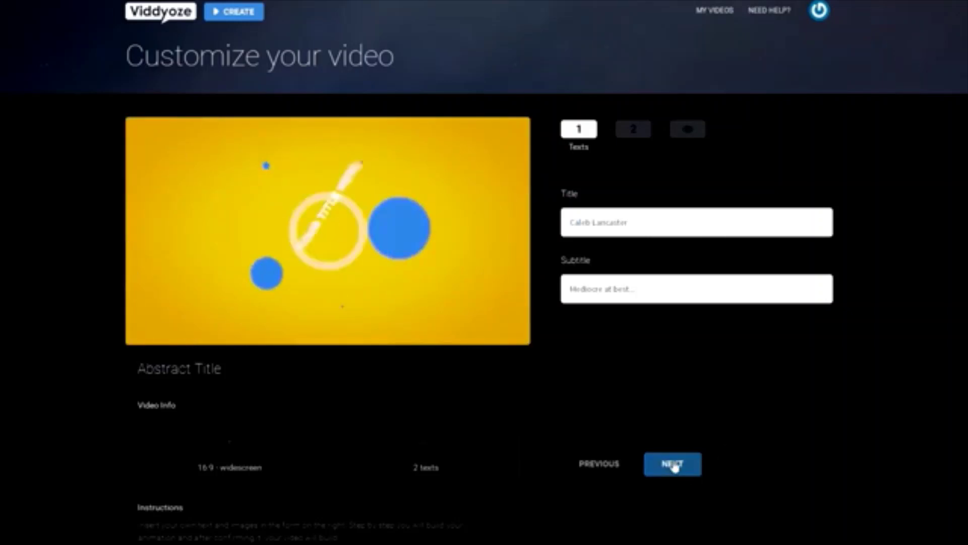
click(673, 467)
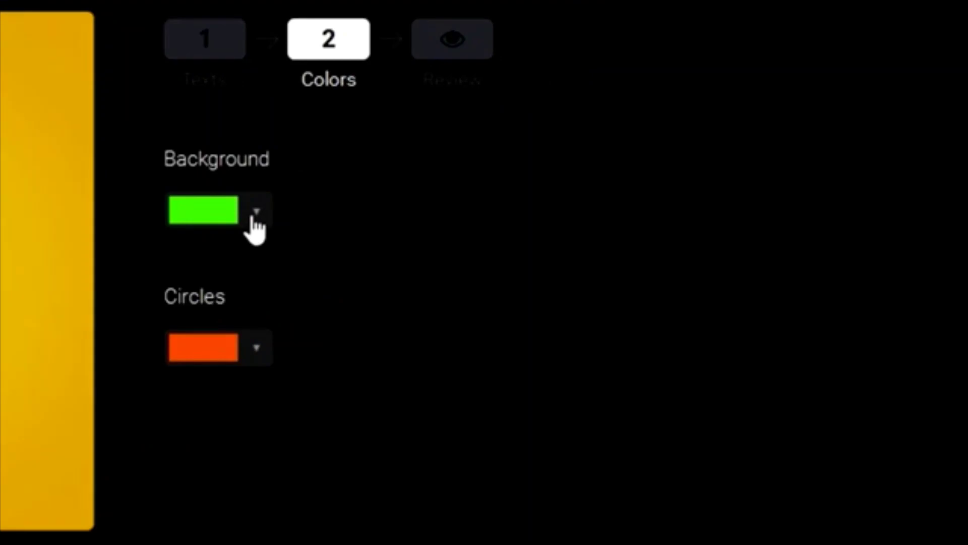
click(256, 222)
triple_click(274, 459)
text(#84a12a)
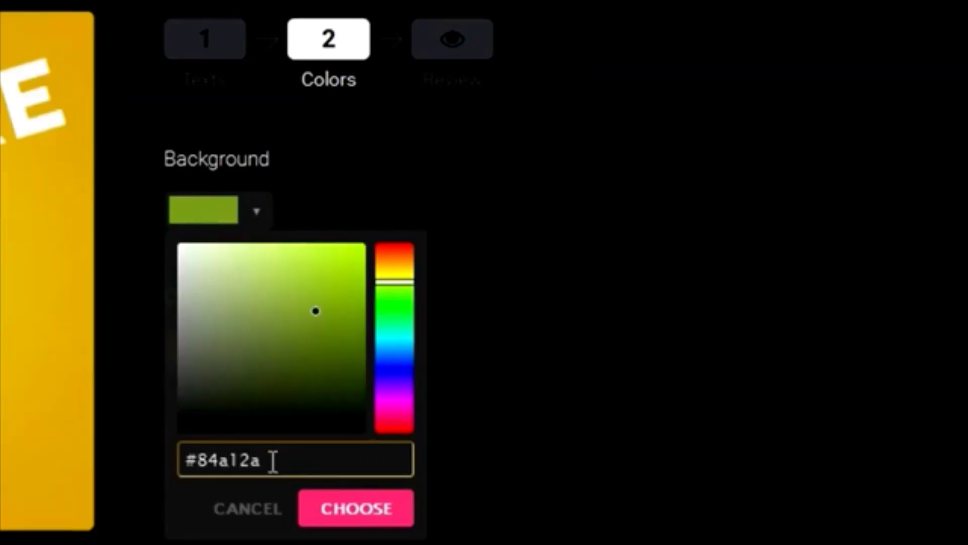
drag(277, 463, 228, 465)
drag(228, 410, 263, 409)
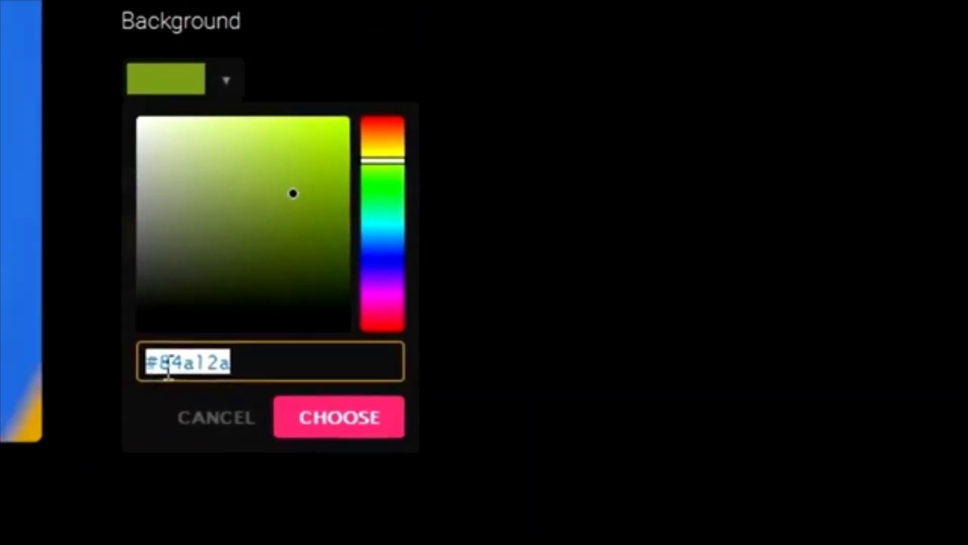
drag(188, 361, 56, 290)
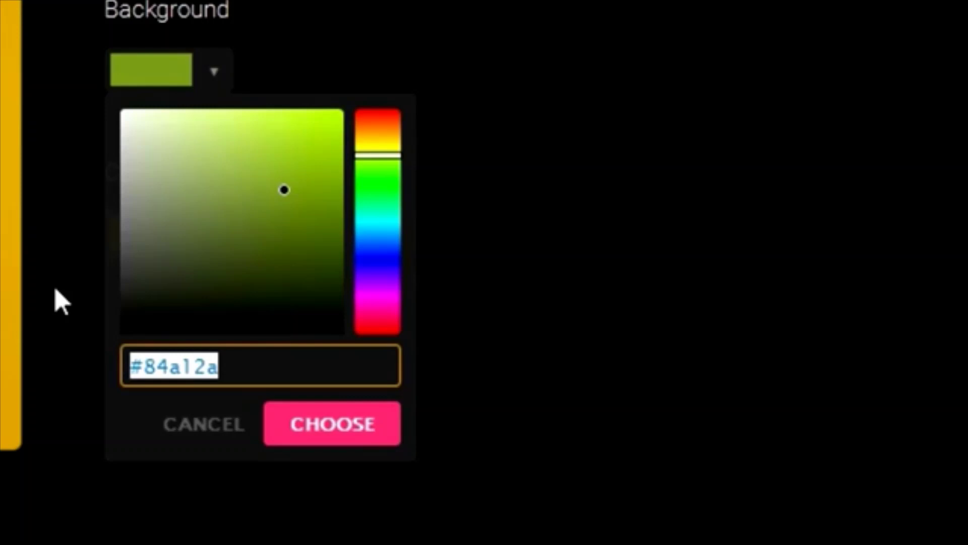
text(#HEX)
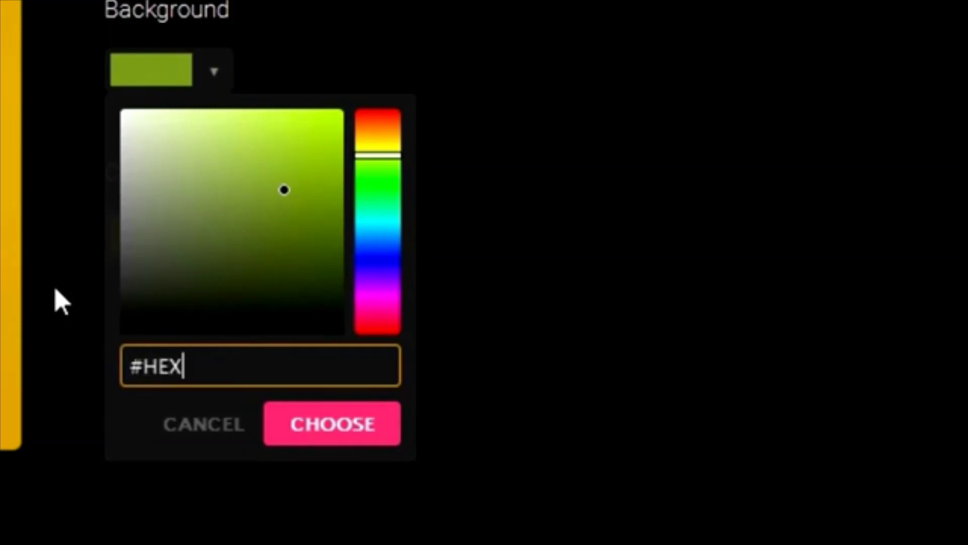
text(CODES)
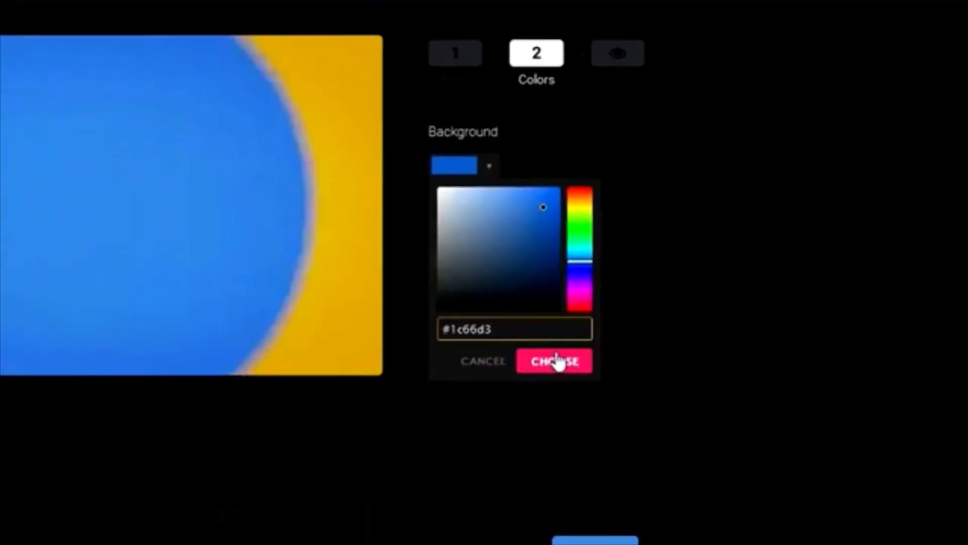
click(556, 361)
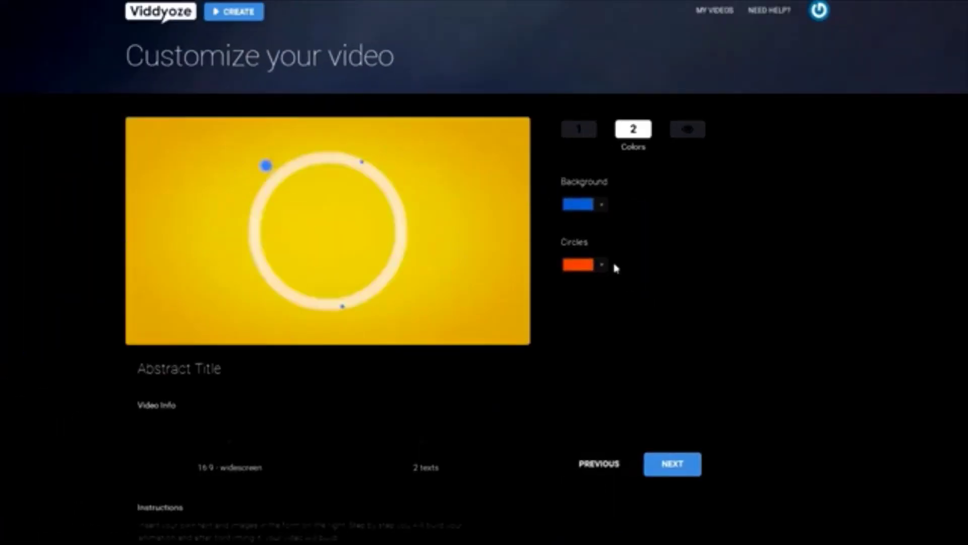
Make the circles green.
click(492, 254)
click(577, 338)
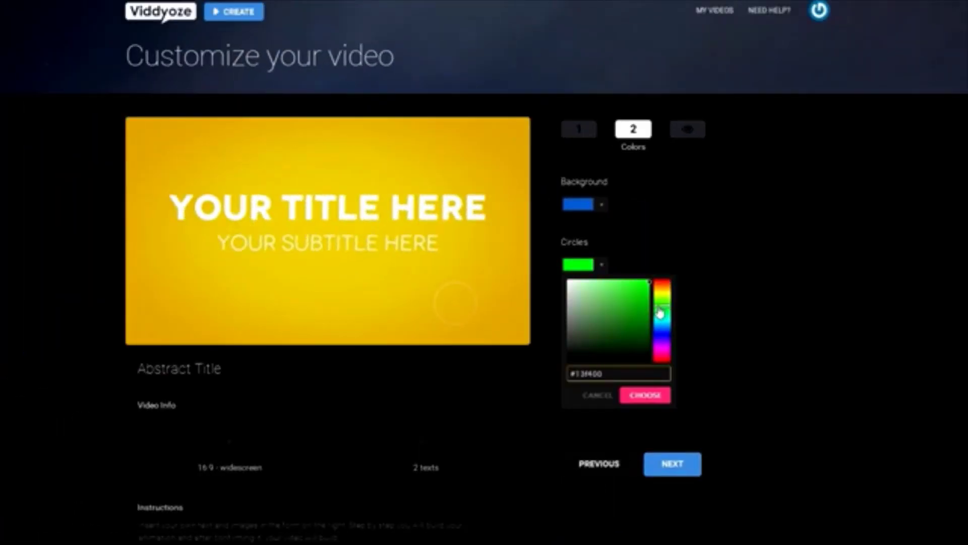
click(643, 396)
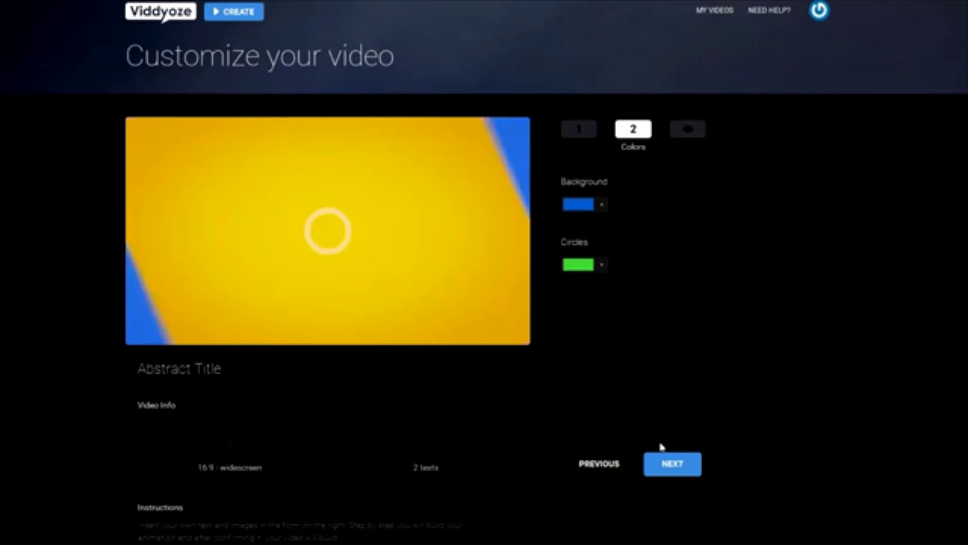
Name the intro 'Named Video', then review and render it.
click(675, 465)
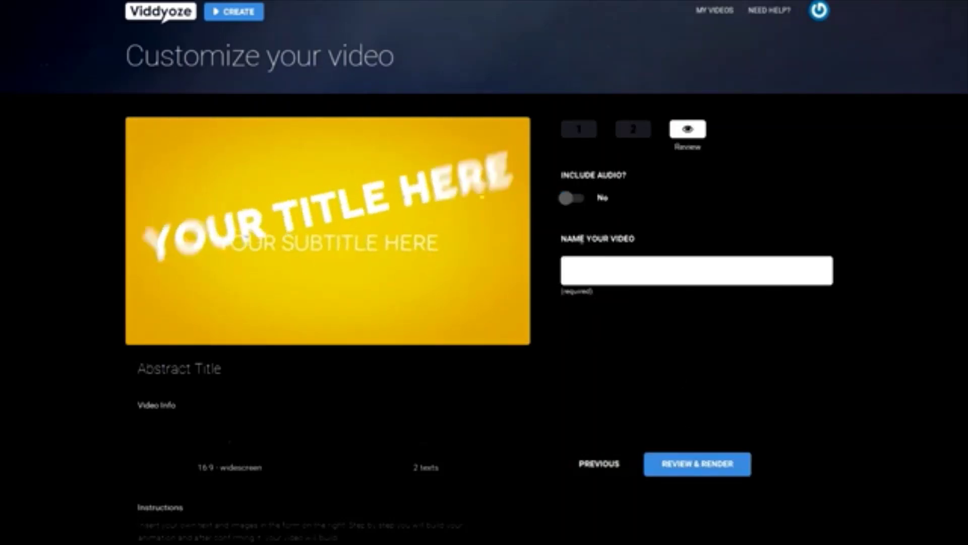
drag(638, 238, 565, 241)
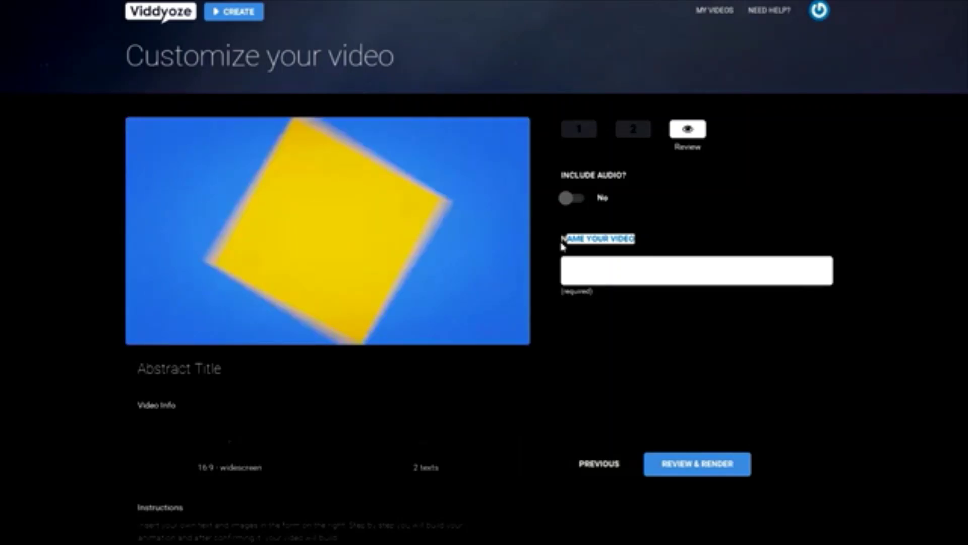
click(687, 466)
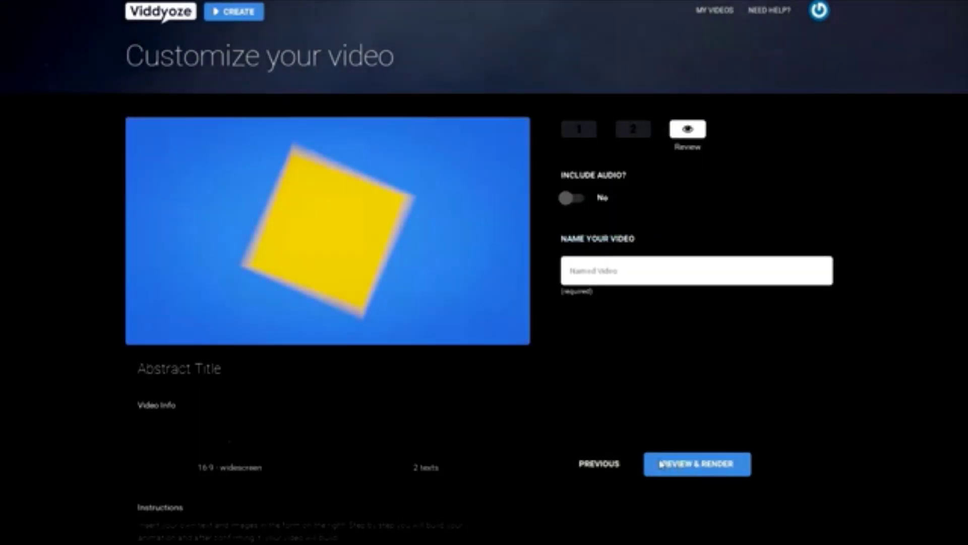
click(662, 463)
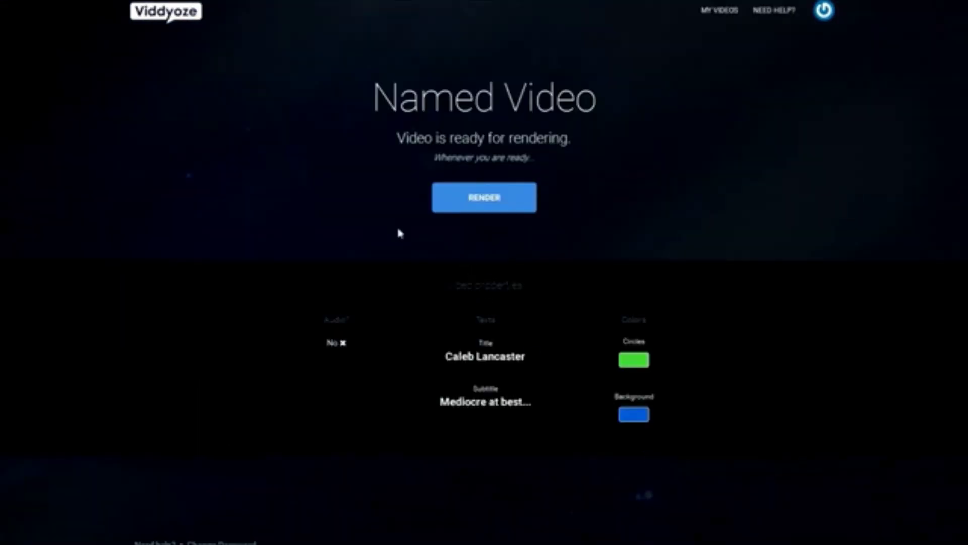
click(476, 202)
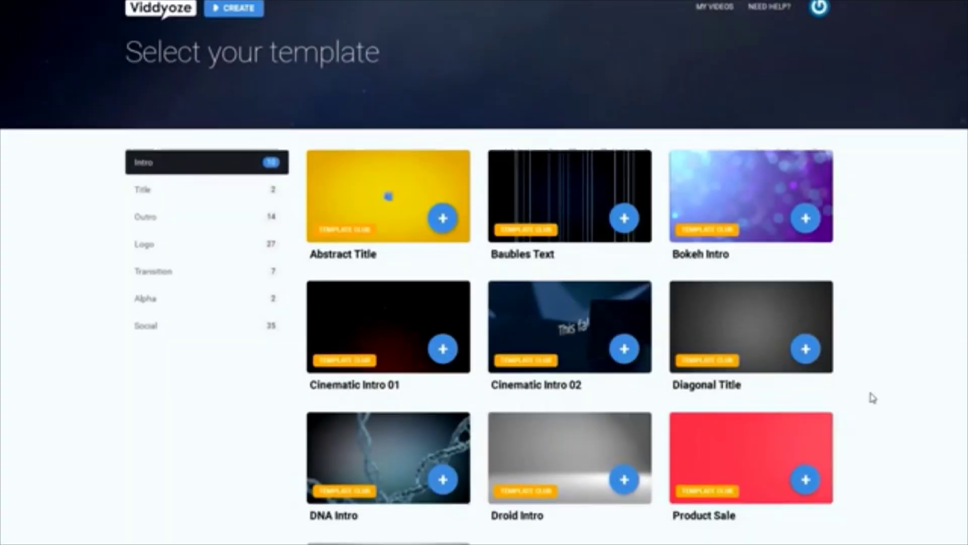
Scroll down to the Product Sale template and start customizing it at the Product Image step.
scroll(871, 396, down, 3)
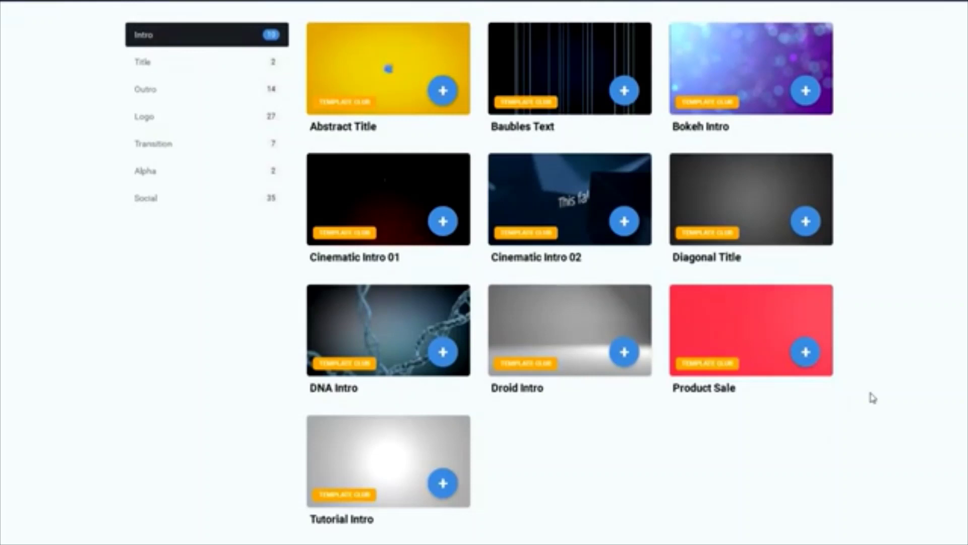
scroll(873, 398, down, 1)
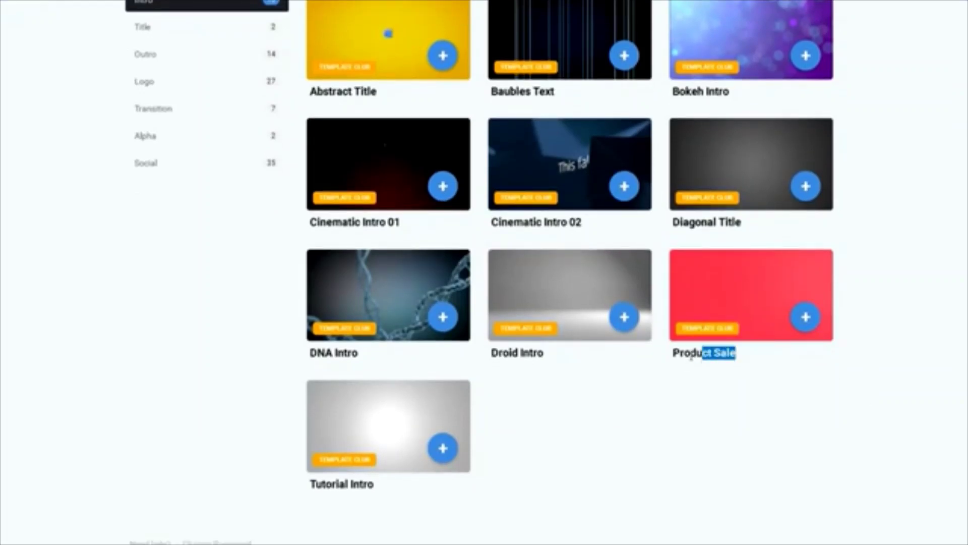
click(805, 318)
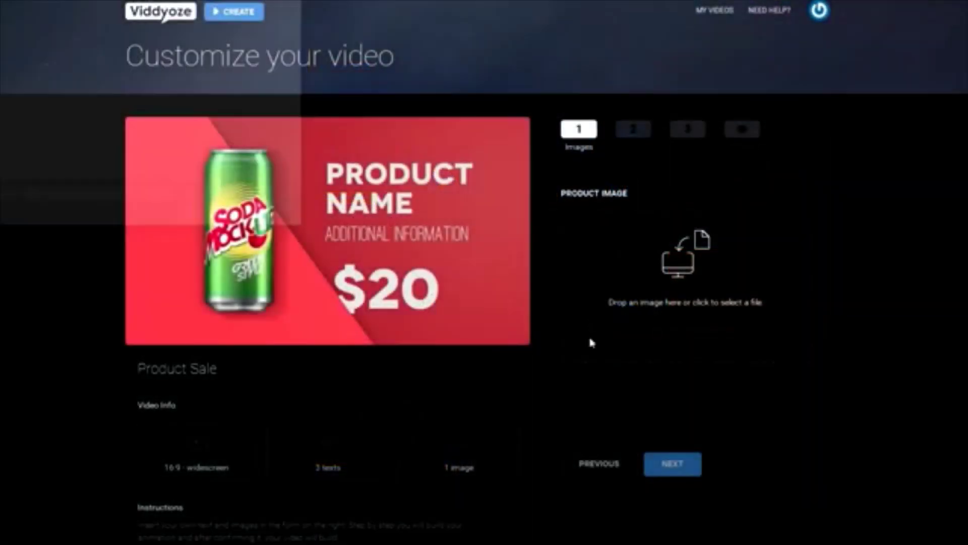
click(590, 333)
Cancel the file chooser and drag the Big Mac image toward the Product Image drop zone.
click(288, 220)
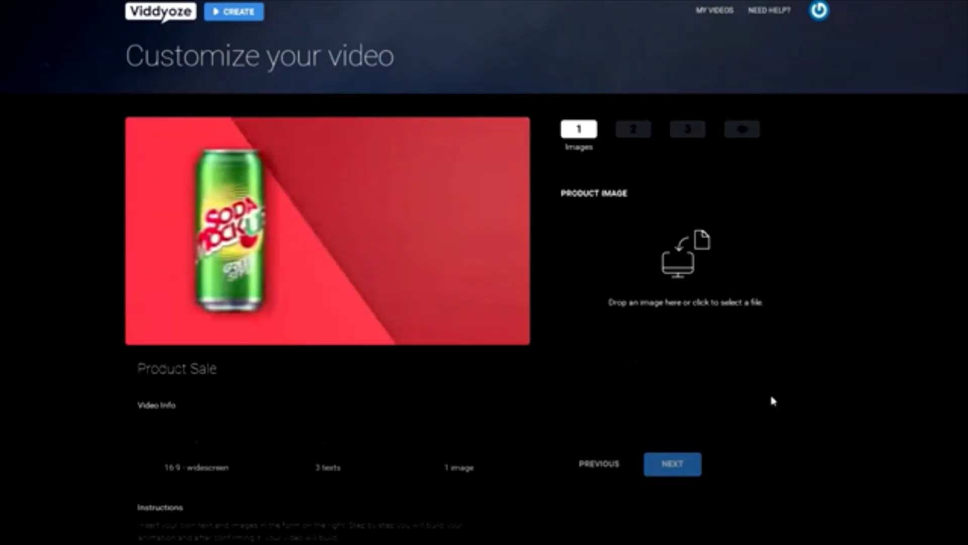
click(595, 324)
click(282, 219)
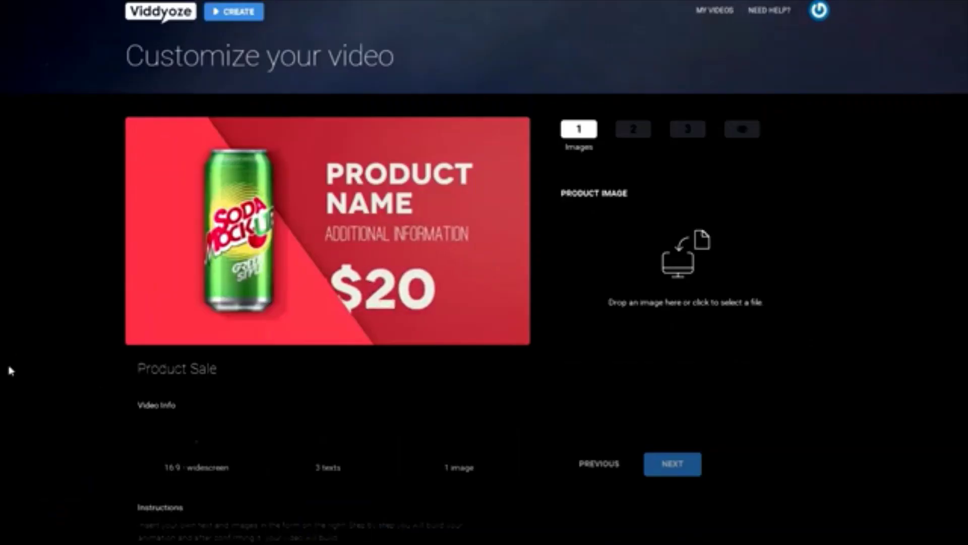
drag(9, 370, 412, 385)
drag(579, 343, 658, 296)
Load Big Mac.png as the Product Sale product image.
click(659, 288)
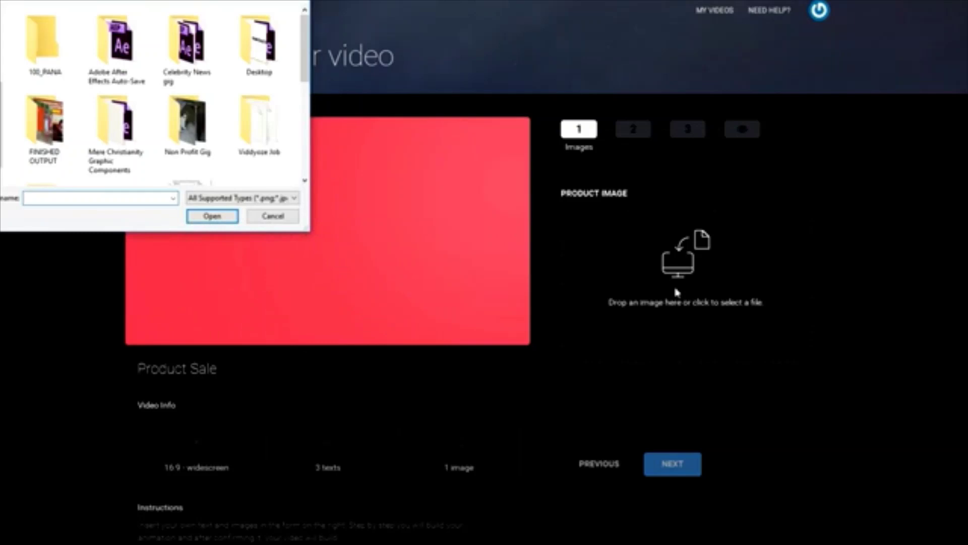
text(big)
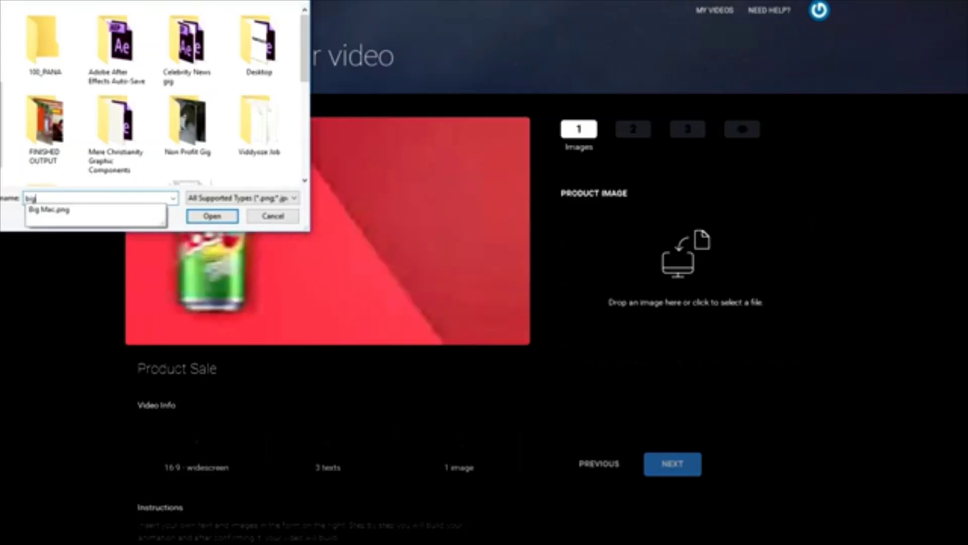
key(Down)
key(Return)
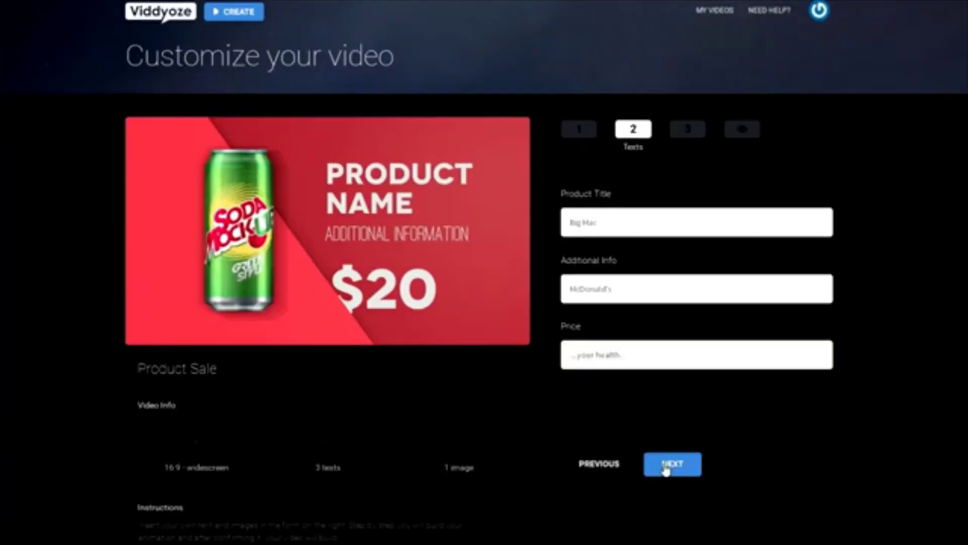
Go to the Colors step, keeping the text and background colours unchanged.
click(666, 463)
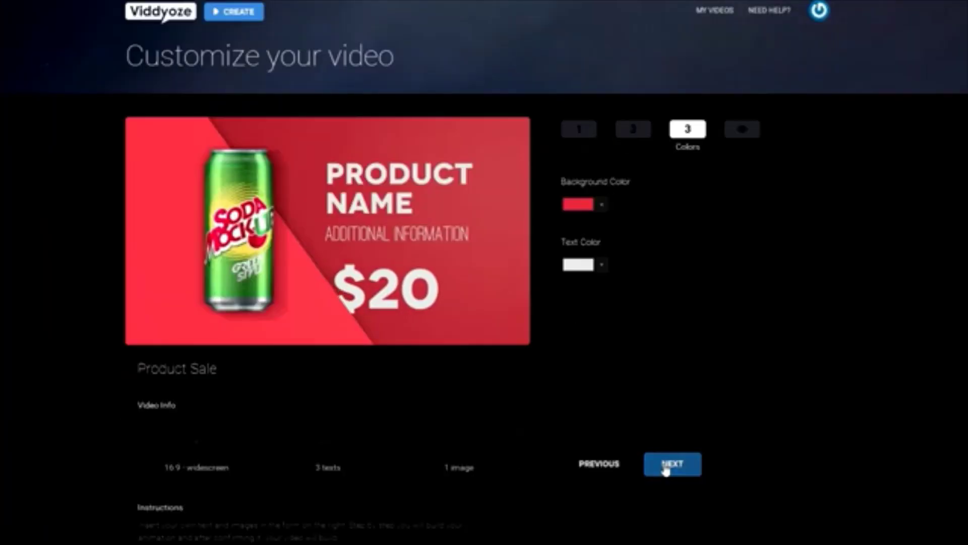
click(600, 266)
click(606, 244)
click(601, 205)
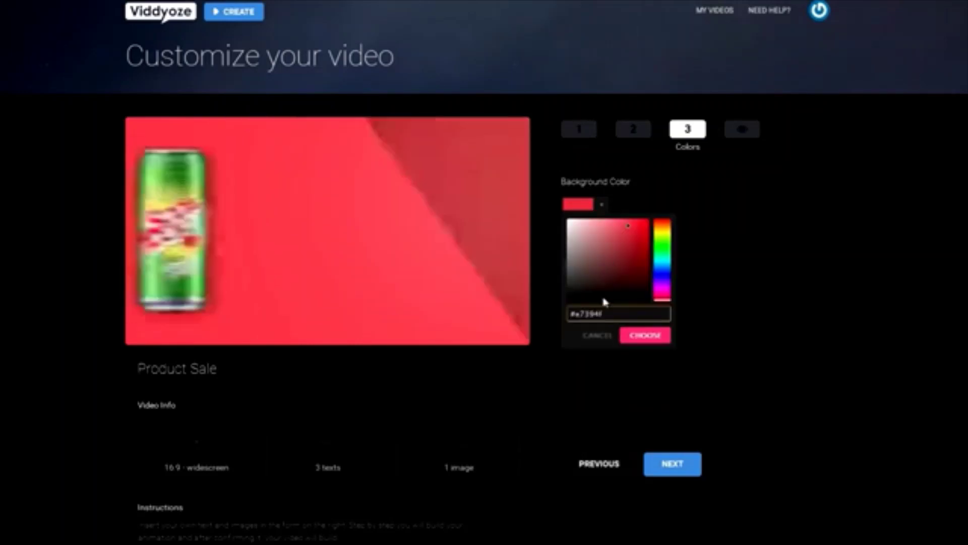
click(750, 283)
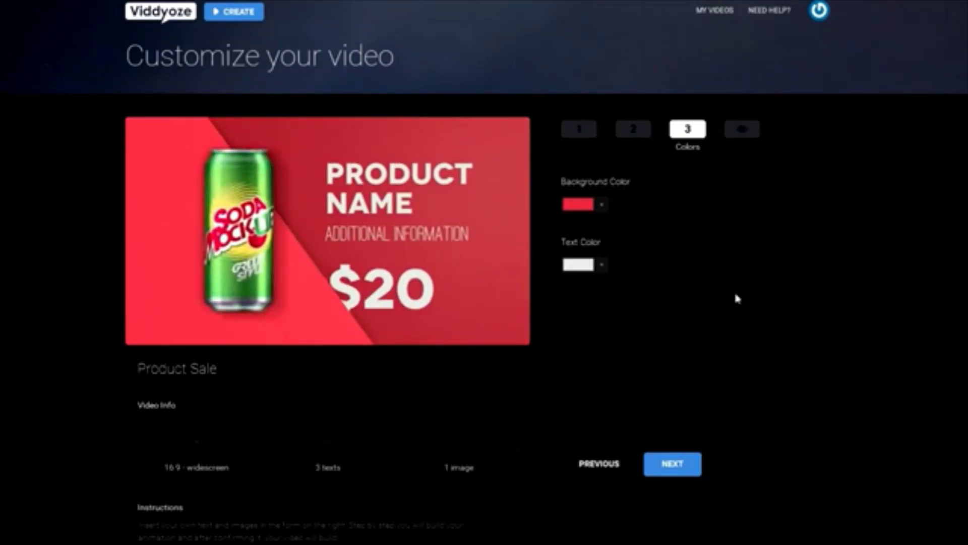